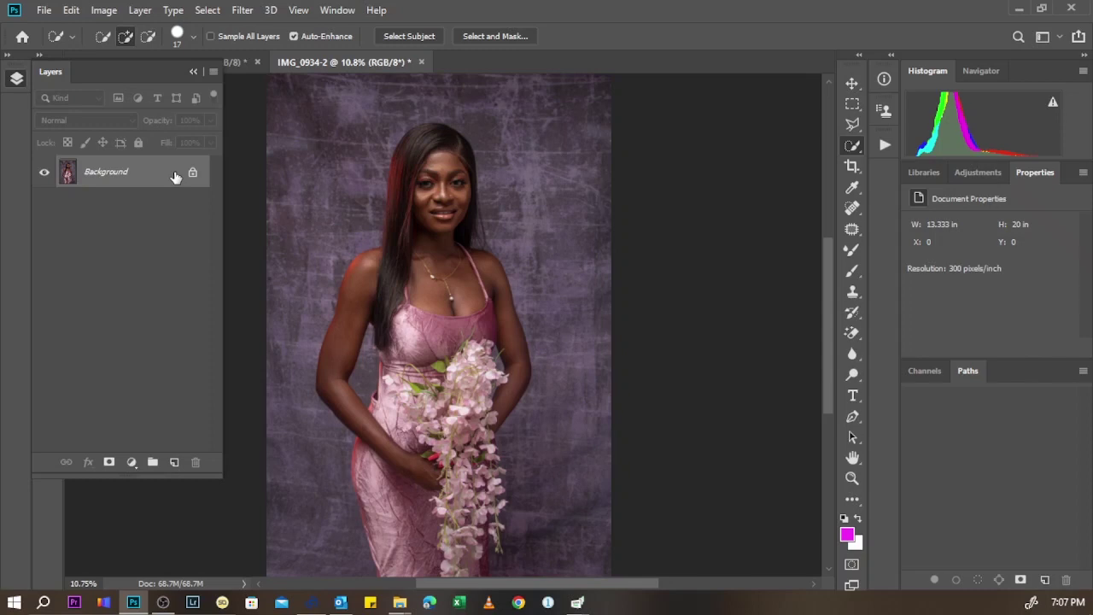
# Duplicate the Background layer and select the woman on the copy with Select Subject.
pyautogui.hotkey('ctrl', 'j')
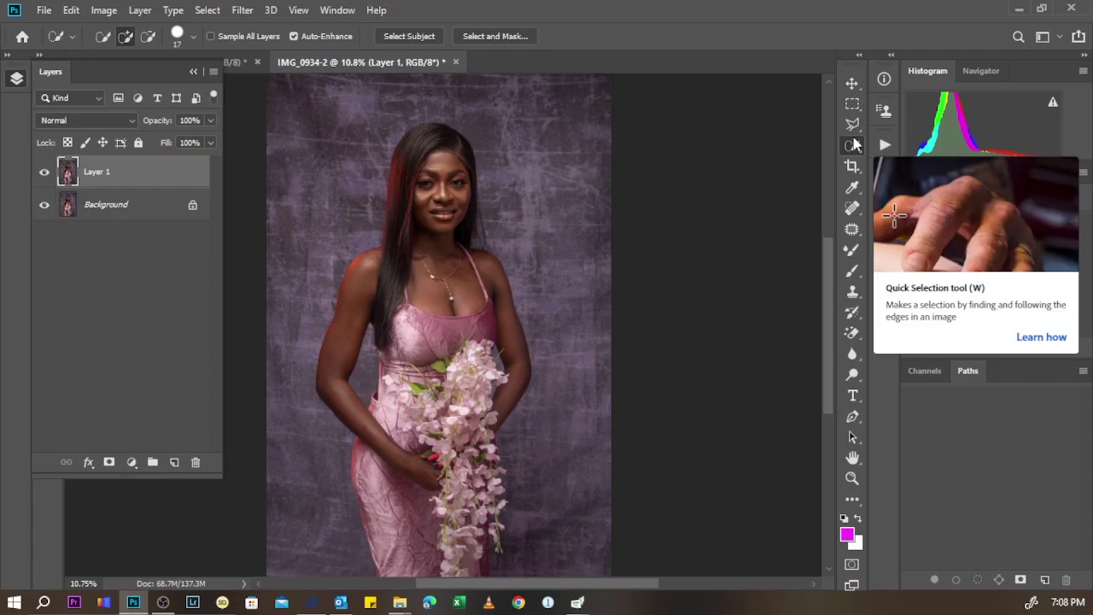
pyautogui.click(409, 36)
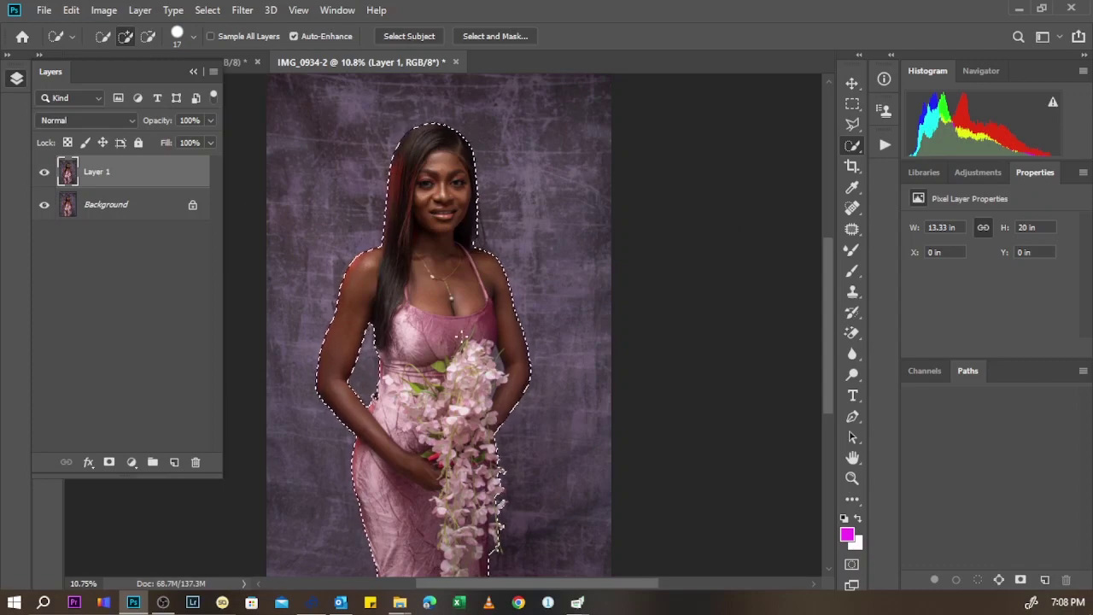
# In Quick Mask mode, brush black over the backdrop showing between the bouquet and the arm to exclude it from the selection.
pyautogui.scroll(2, 469, 381)
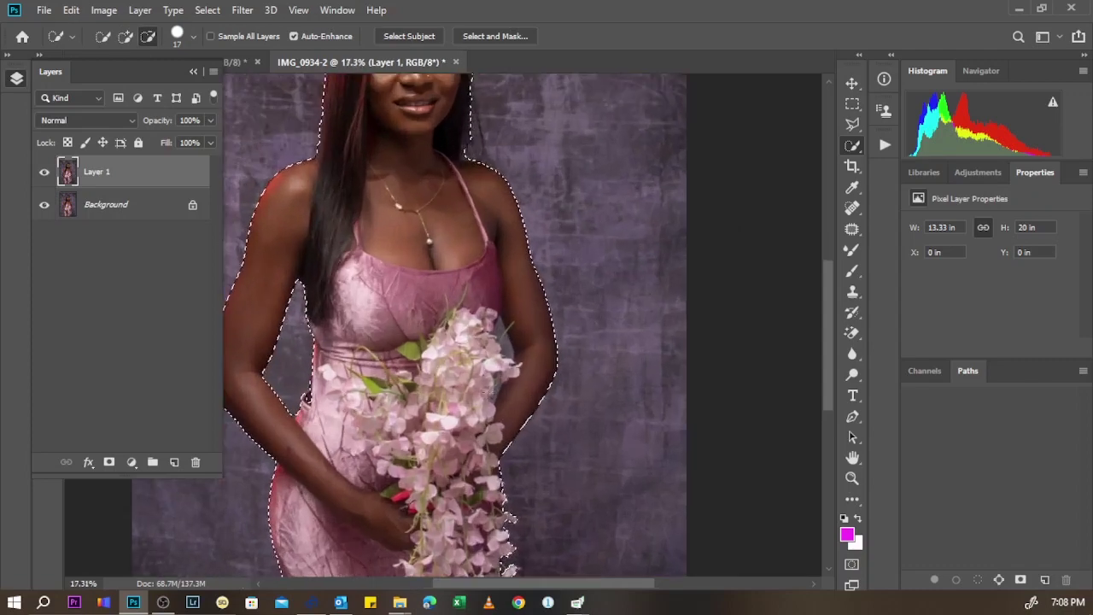
pyautogui.scroll(4, 500, 310)
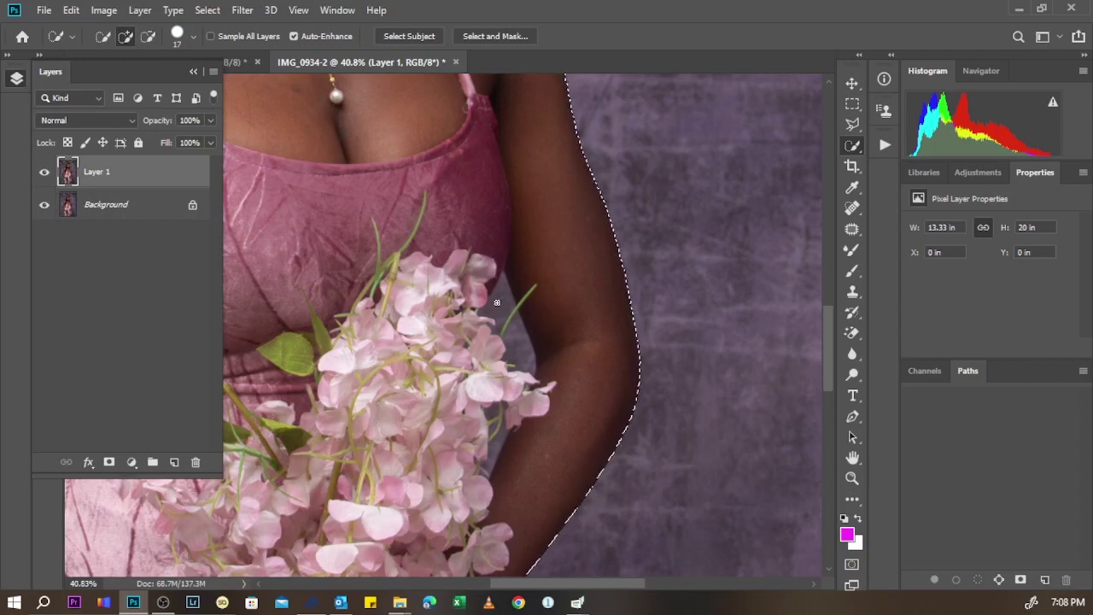
pyautogui.press('q')
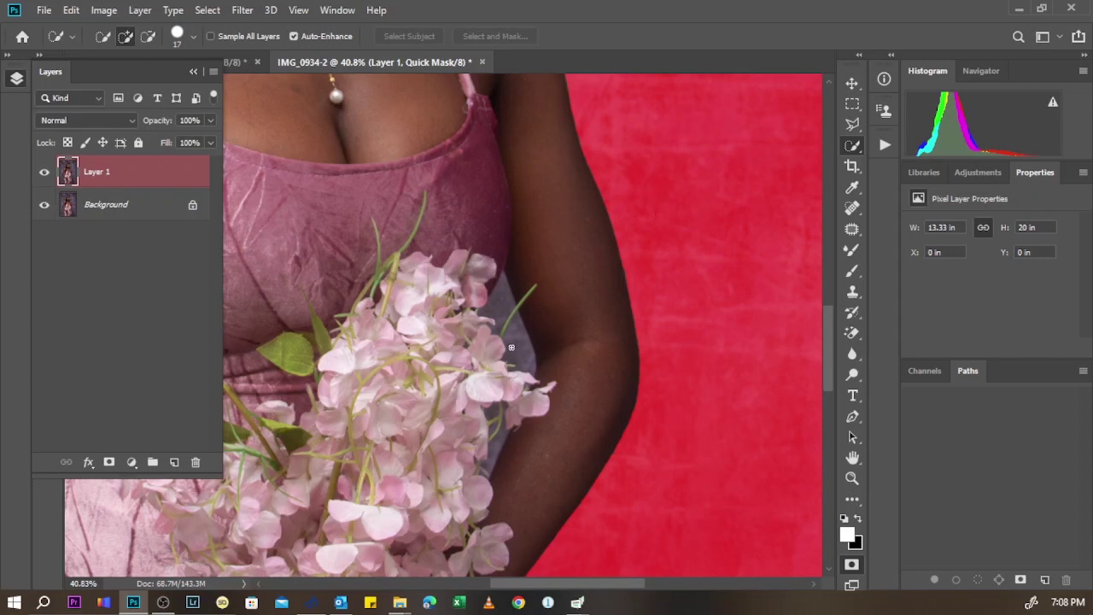
pyautogui.press('b')
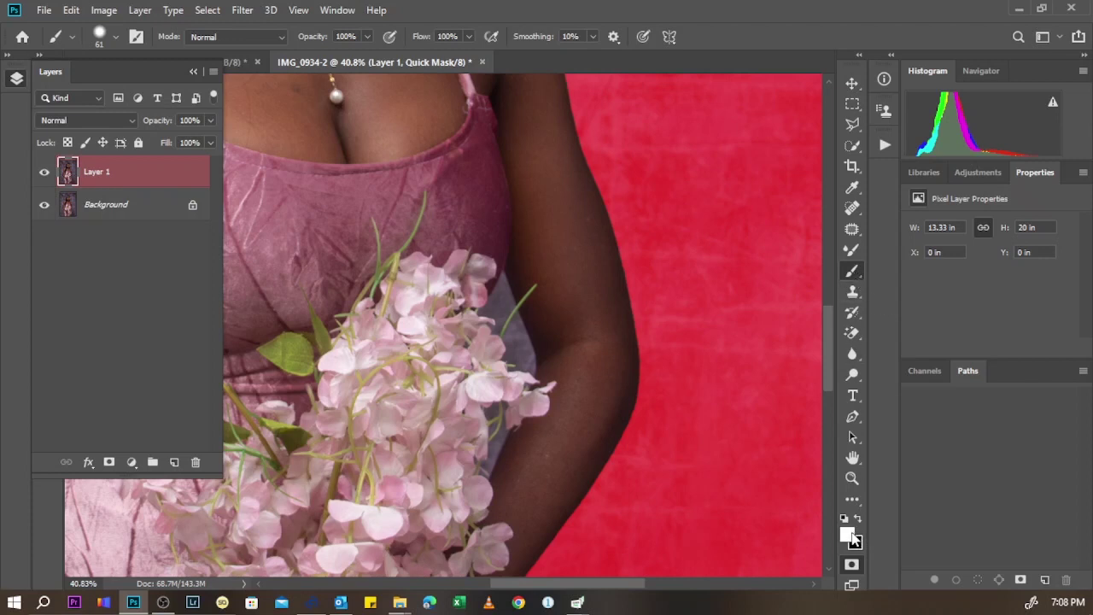
pyautogui.press('x')
pyautogui.moveTo(503, 295)
pyautogui.mouseDown()
pyautogui.moveTo(495, 318)
pyautogui.moveTo(511, 266)
pyautogui.mouseUp()
pyautogui.press('x')
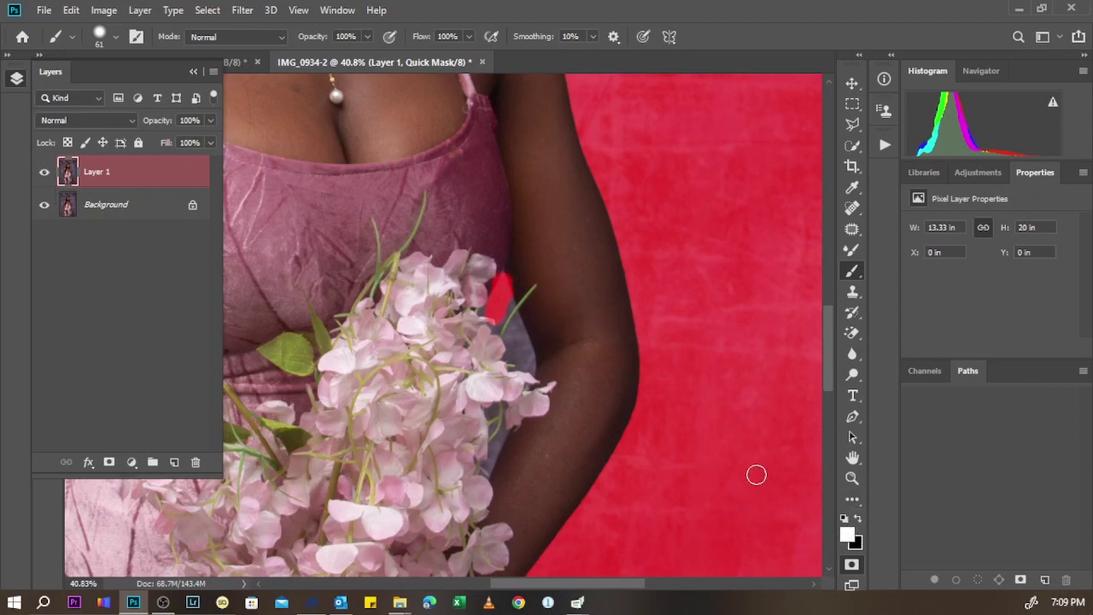
pyautogui.press('x')
pyautogui.press('x')
pyautogui.press('x')
pyautogui.moveTo(501, 286)
pyautogui.mouseDown()
pyautogui.moveTo(490, 314)
pyautogui.moveTo(505, 306)
pyautogui.moveTo(518, 331)
pyautogui.moveTo(516, 322)
pyautogui.moveTo(526, 369)
pyautogui.moveTo(515, 334)
pyautogui.mouseUp()
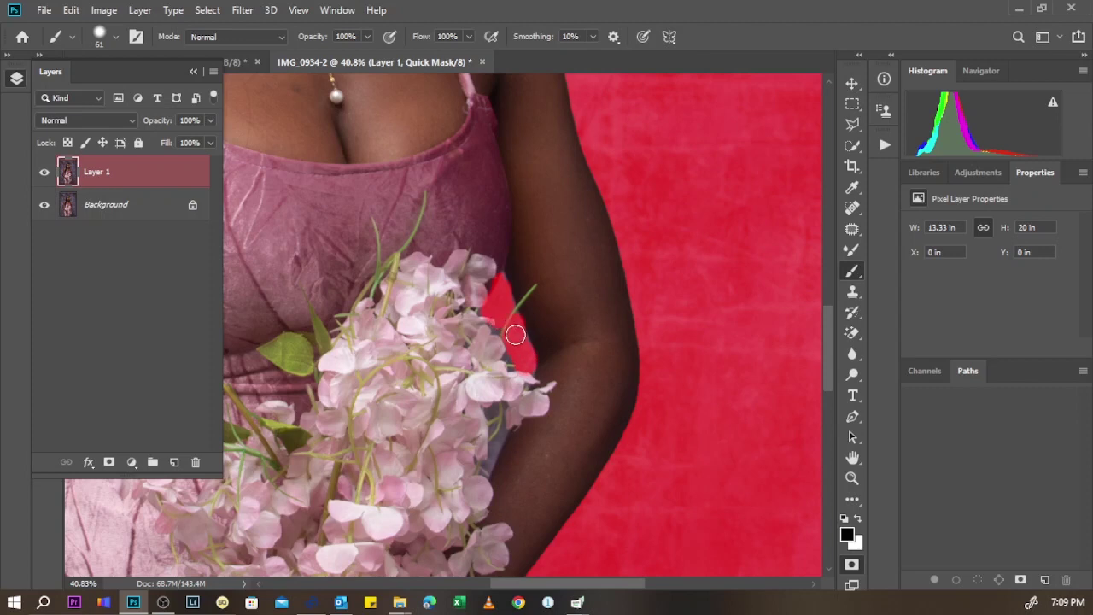
pyautogui.keyDown('alt'); pyautogui.rightClick(505, 419); pyautogui.keyUp('alt')
pyautogui.moveTo(504, 432); pyautogui.dragTo(485, 470)
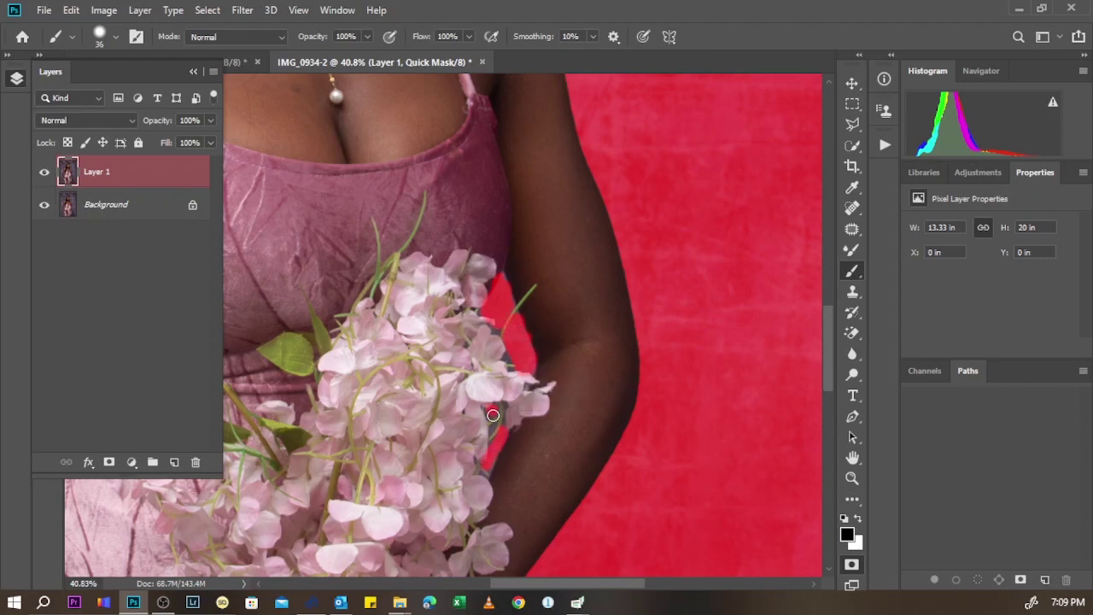
# Touch up the quick mask around the dress fold at the waist beside the bent arm, alternating black and white brush colors.
pyautogui.press('x')
pyautogui.scroll(-4, 530, 418)
pyautogui.scroll(-2, 547, 411)
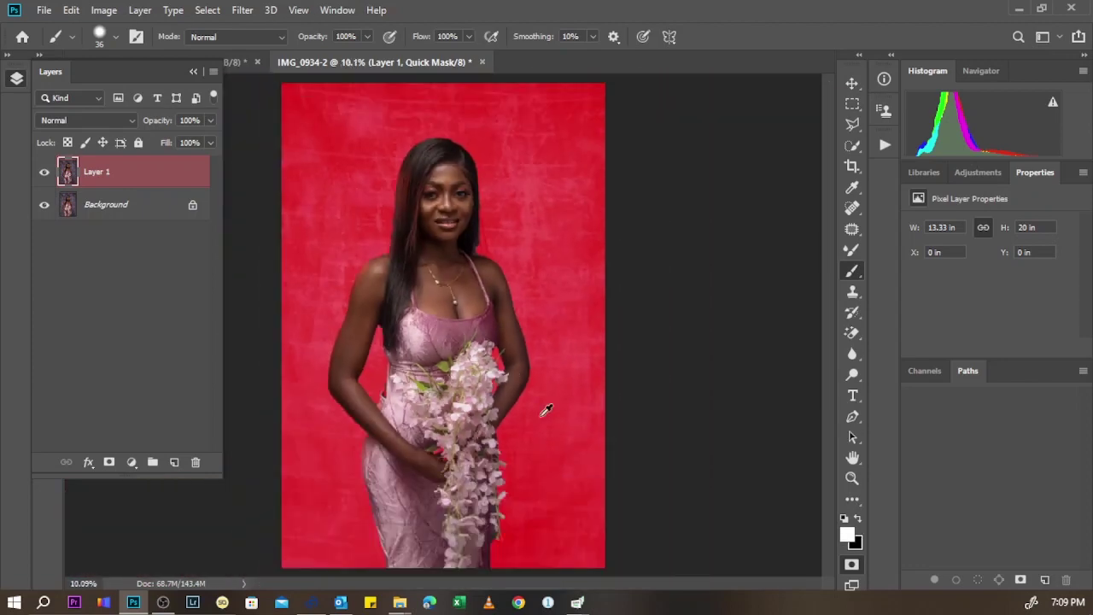
pyautogui.scroll(7, 444, 377)
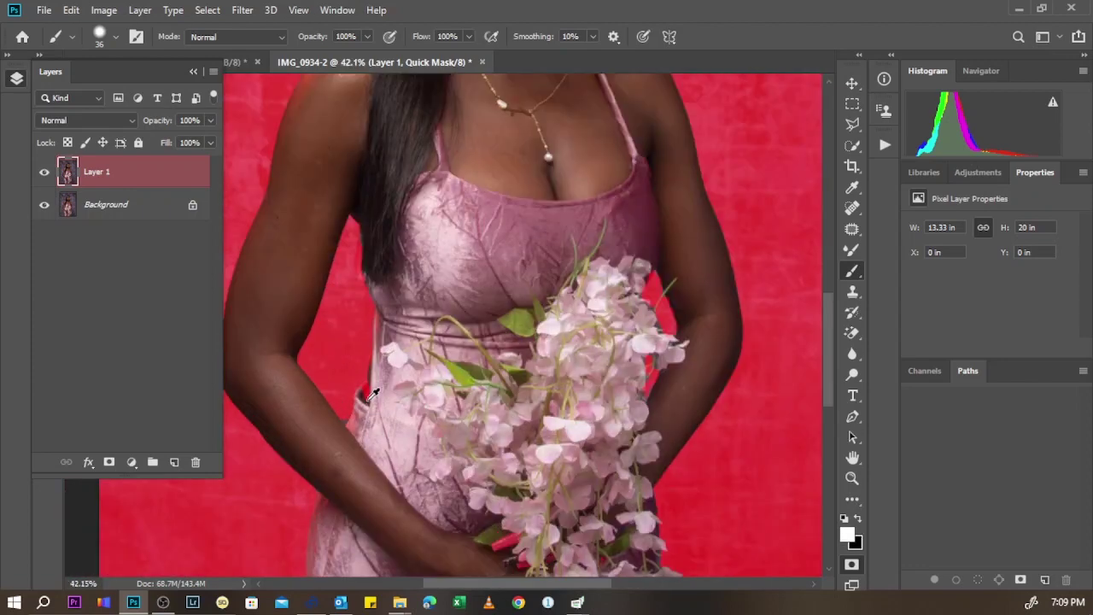
pyautogui.press('x')
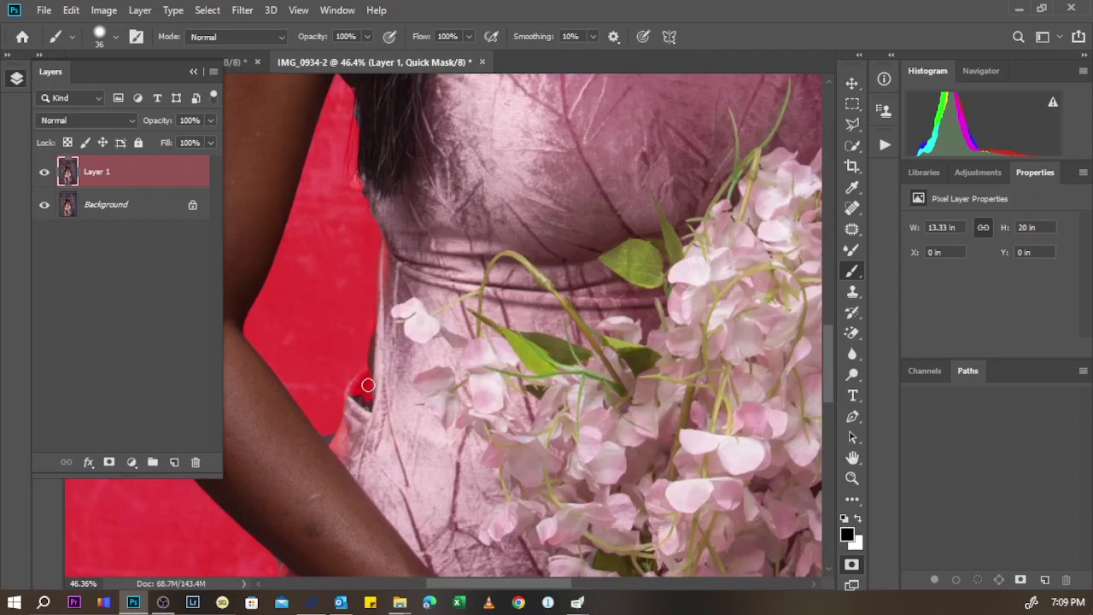
pyautogui.press('x')
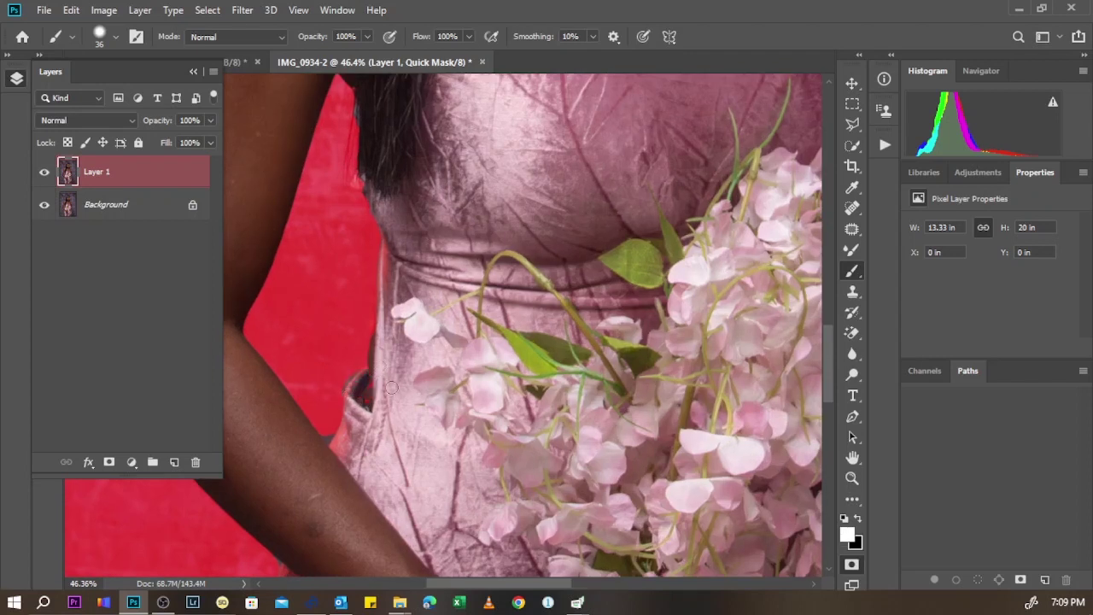
pyautogui.press('x')
pyautogui.press('x')
pyautogui.press('x')
# Mask out the backdrop between the hanging flower stems along the outer edge of the bouquet with a brush of about 64 px.
pyautogui.scroll(-8, 336, 429)
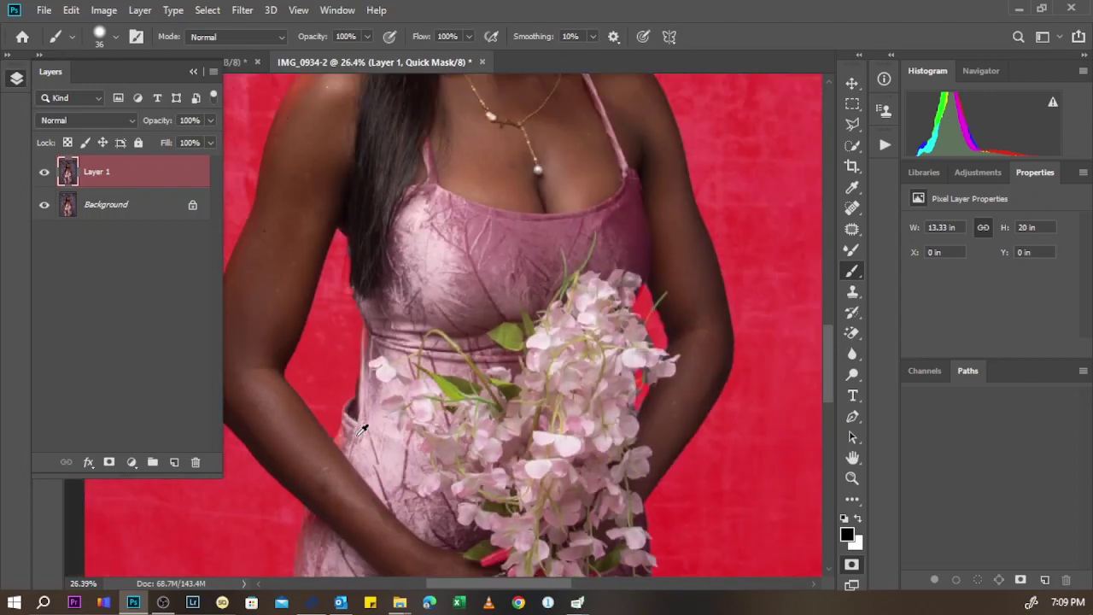
pyautogui.scroll(3, 472, 544)
pyautogui.scroll(4, 472, 544)
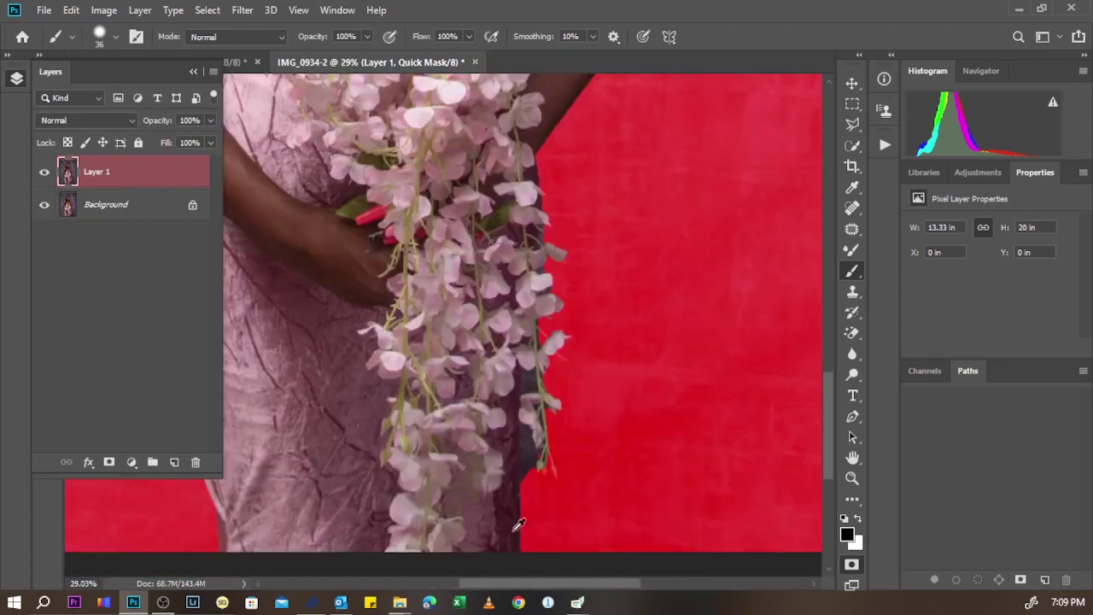
pyautogui.moveTo(544, 423); pyautogui.dragTo(559, 424)
pyautogui.moveTo(527, 462)
pyautogui.mouseDown()
pyautogui.moveTo(537, 364)
pyautogui.moveTo(542, 527)
pyautogui.moveTo(523, 474)
pyautogui.moveTo(536, 581)
pyautogui.moveTo(542, 464)
pyautogui.mouseUp()
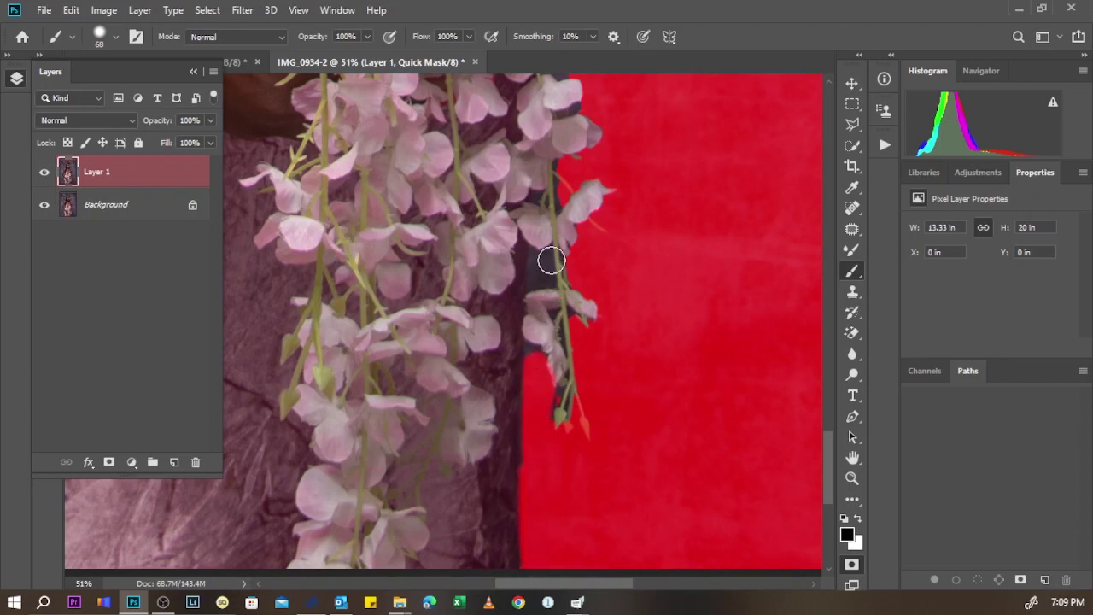
pyautogui.moveTo(541, 258)
pyautogui.mouseDown()
pyautogui.moveTo(539, 364)
pyautogui.moveTo(529, 356)
pyautogui.moveTo(546, 415)
pyautogui.mouseUp()
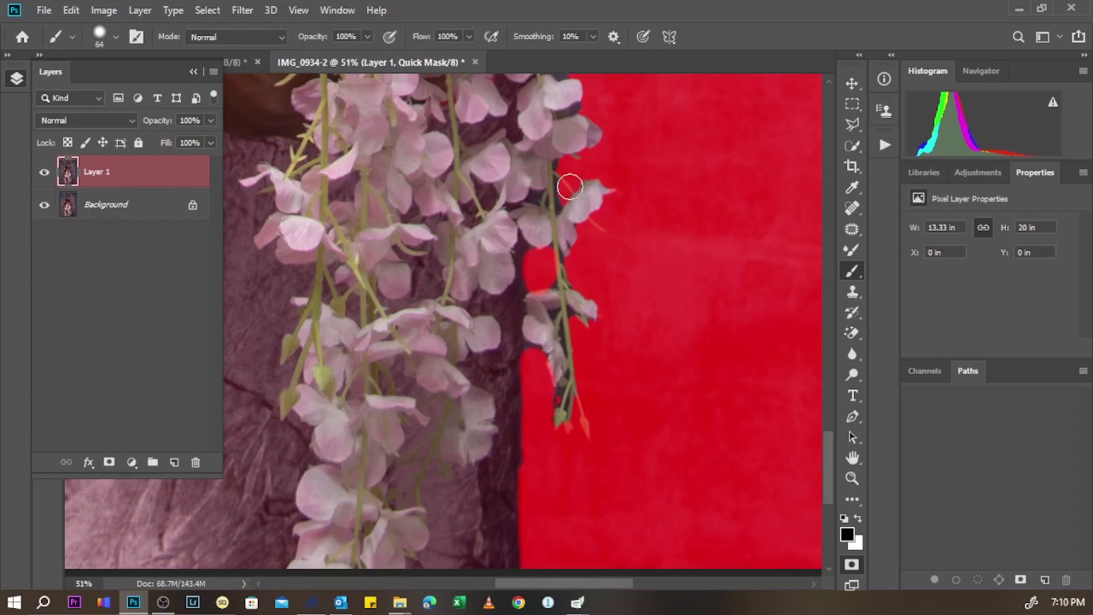
# Convert the quick mask back to a selection and add it as a layer mask on Layer 1.
pyautogui.scroll(-5, 579, 333)
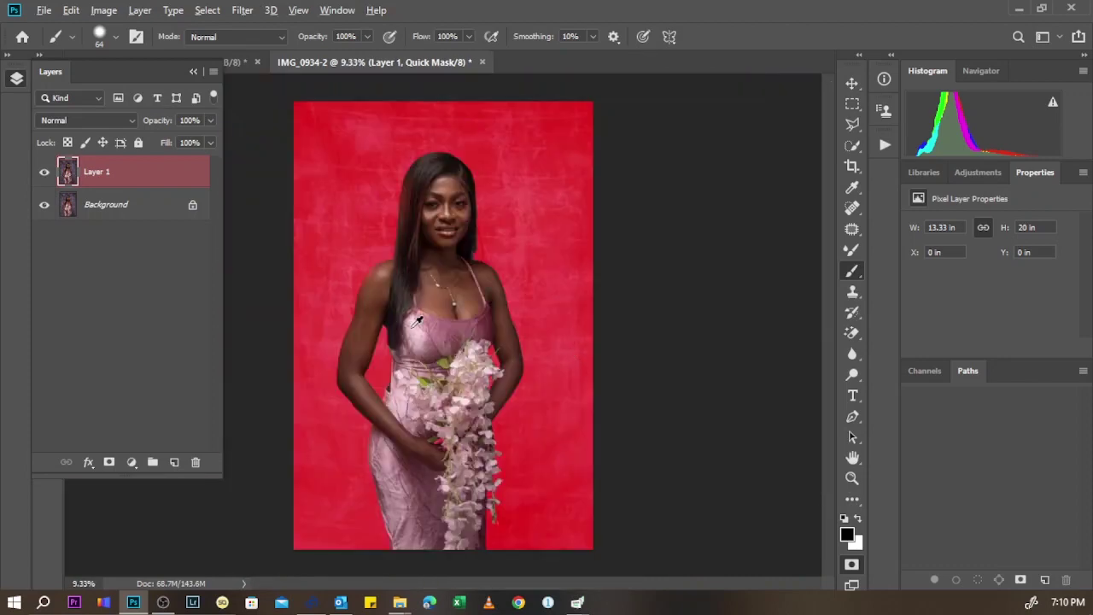
pyautogui.scroll(1, 418, 321)
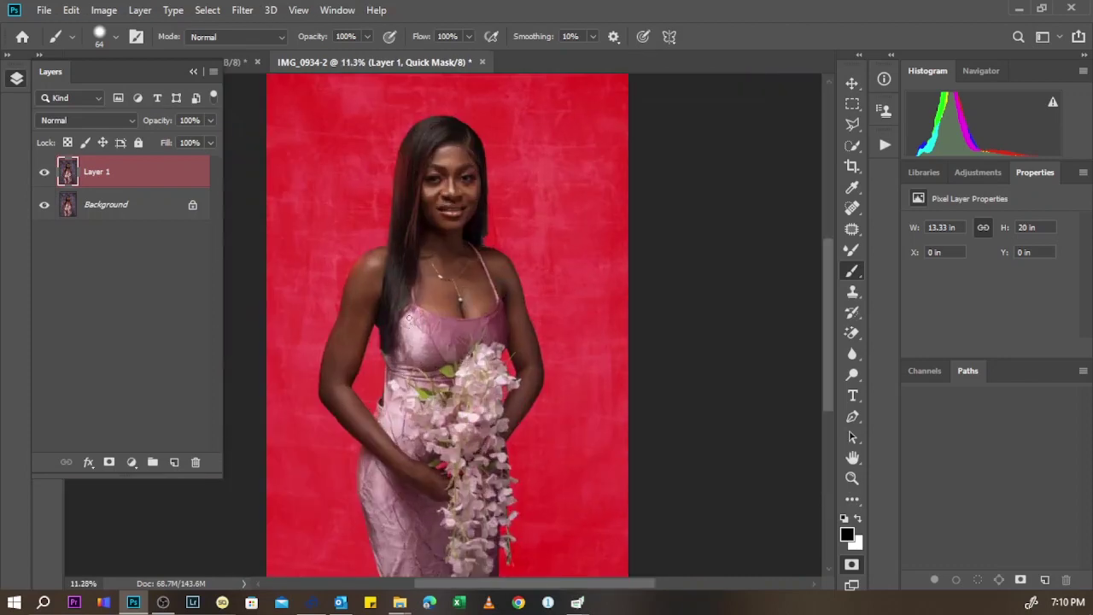
pyautogui.press('q')
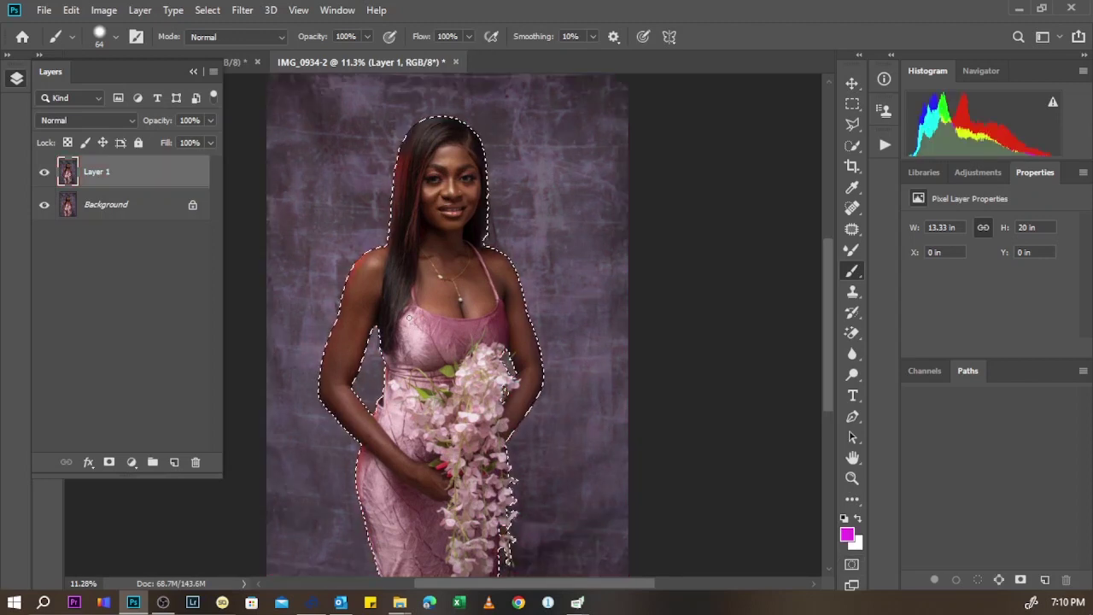
pyautogui.click(109, 463)
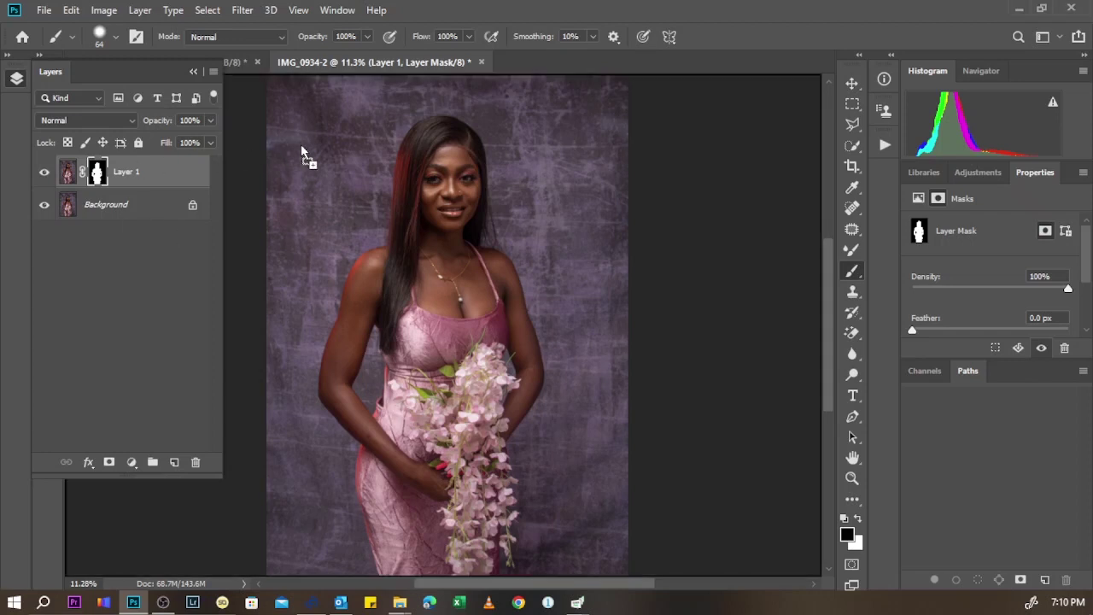
# Place the check texture image above Layer 1 and scale it to about 203% so it covers the whole photo.
pyautogui.hotkey('ctrl', 't')
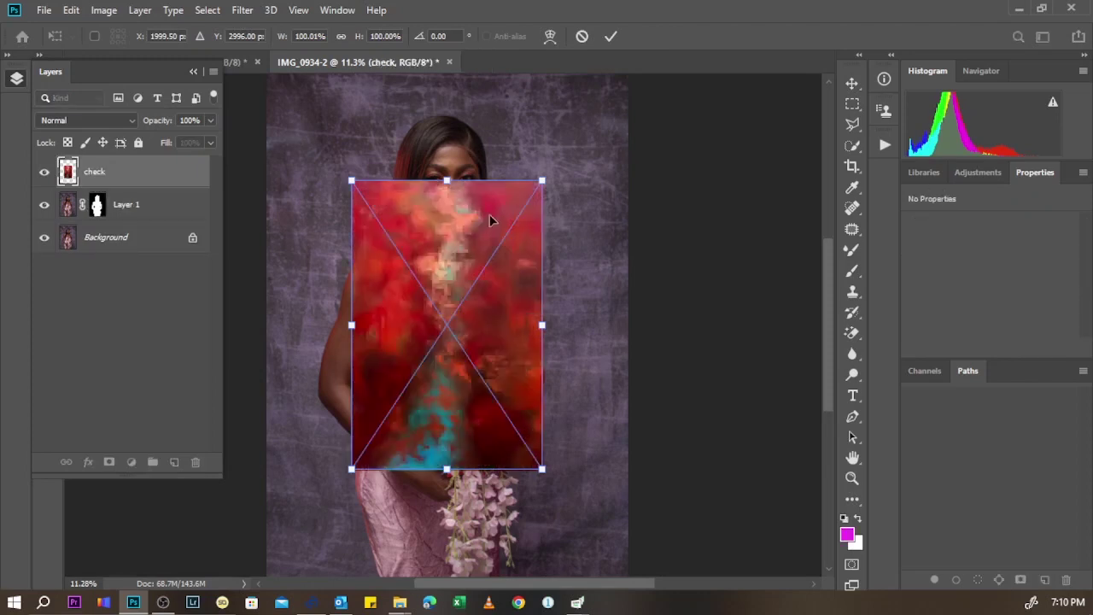
pyautogui.moveTo(446, 181); pyautogui.dragTo(447, 125)
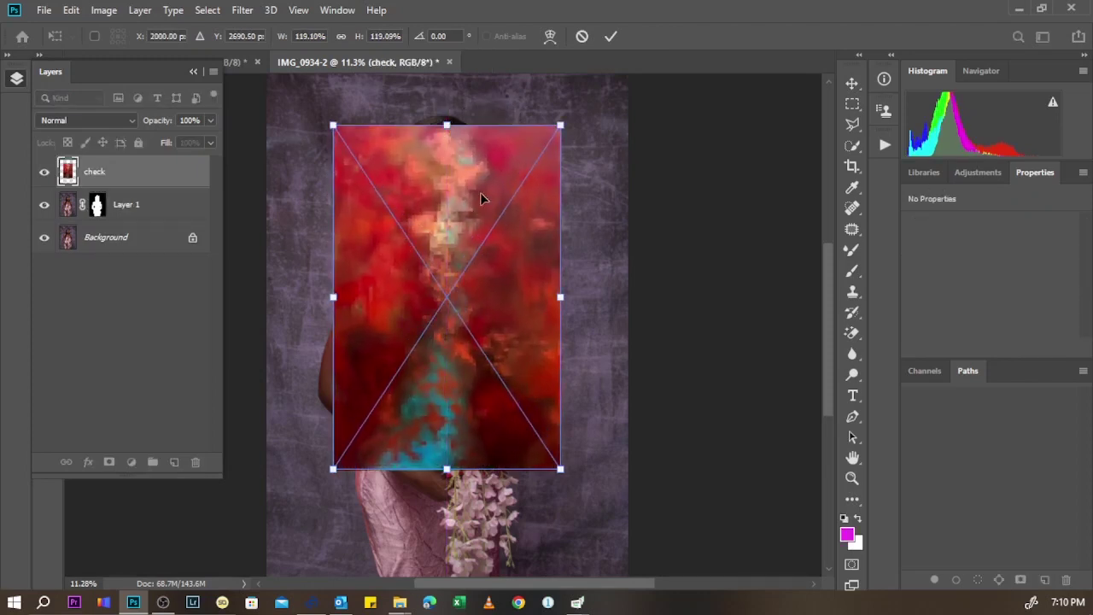
pyautogui.scroll(-2, 470, 171)
pyautogui.scroll(-3, 457, 196)
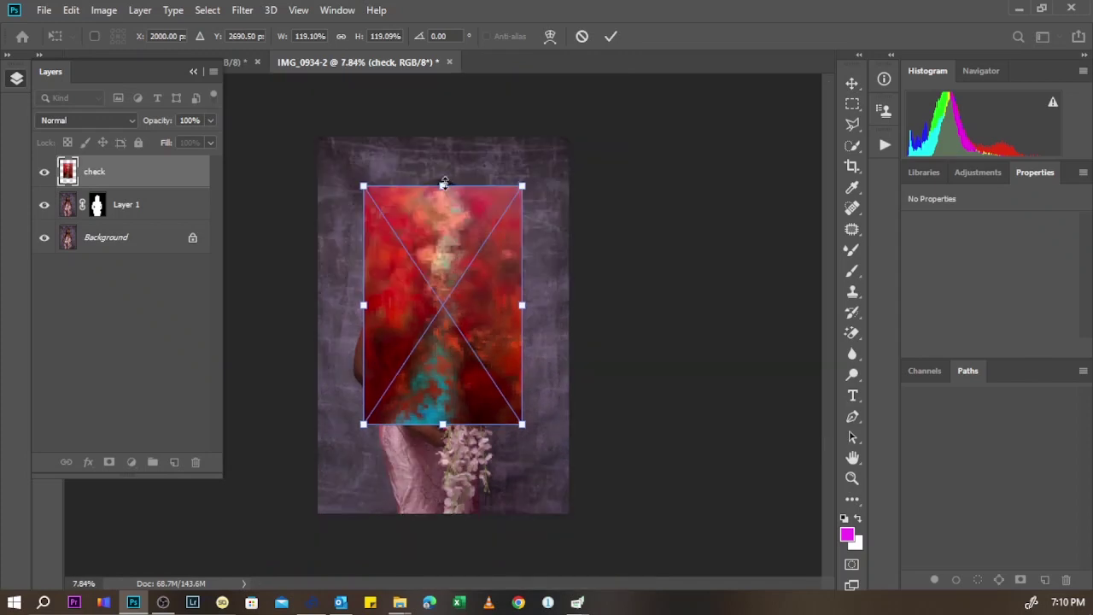
pyautogui.moveTo(443, 183); pyautogui.dragTo(442, 136)
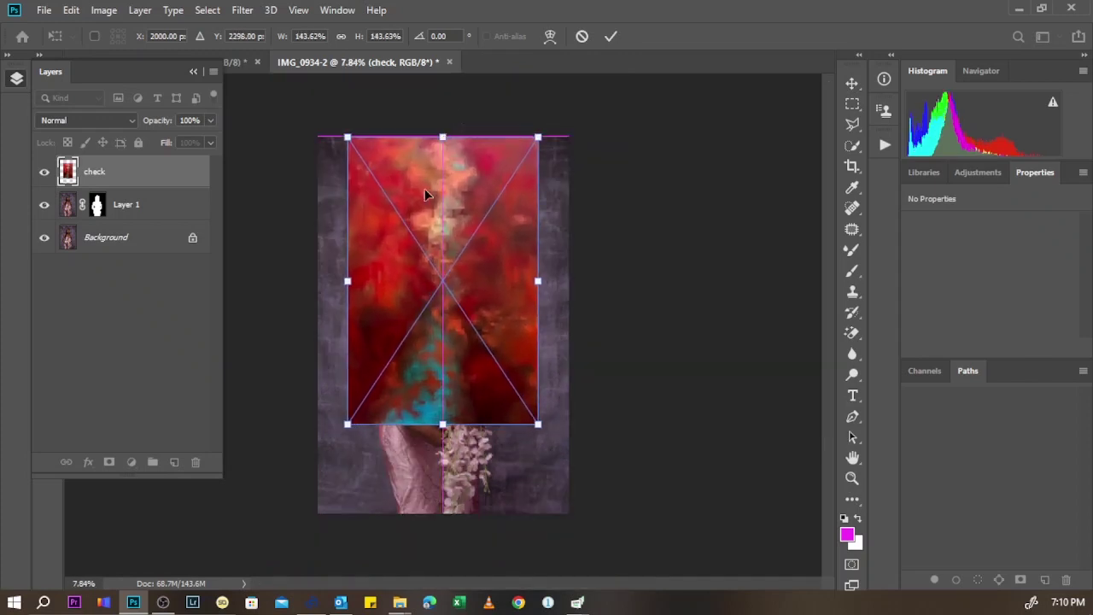
pyautogui.moveTo(348, 424); pyautogui.dragTo(300, 494)
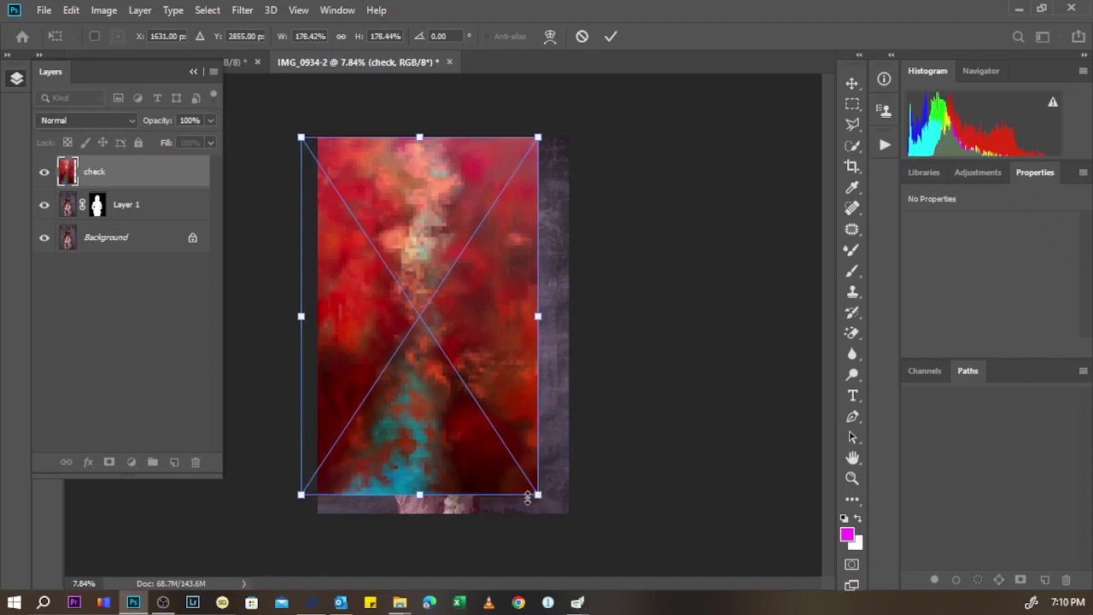
pyautogui.moveTo(537, 498); pyautogui.dragTo(571, 477)
pyautogui.moveTo(497, 411); pyautogui.dragTo(513, 391)
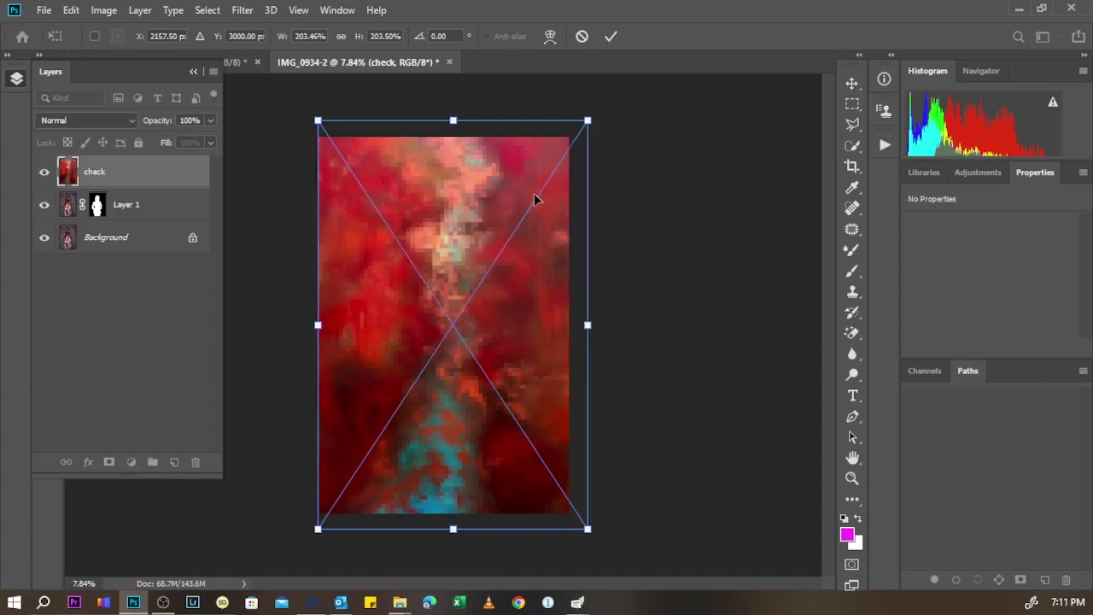
pyautogui.click(612, 36)
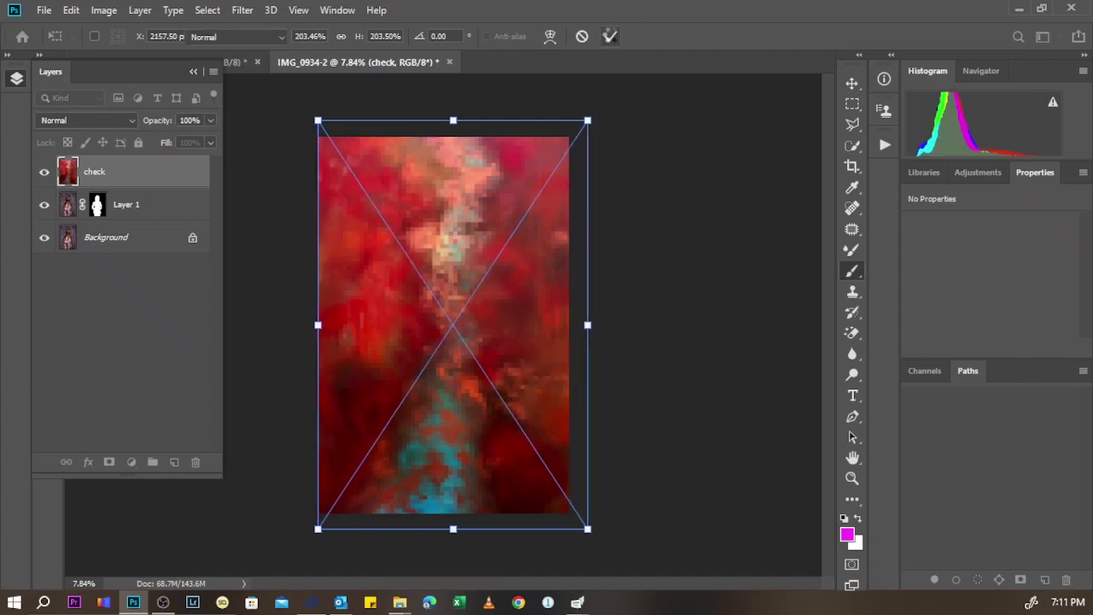
# Load the layer mask of Layer 1 as a selection.
pyautogui.click(98, 205)
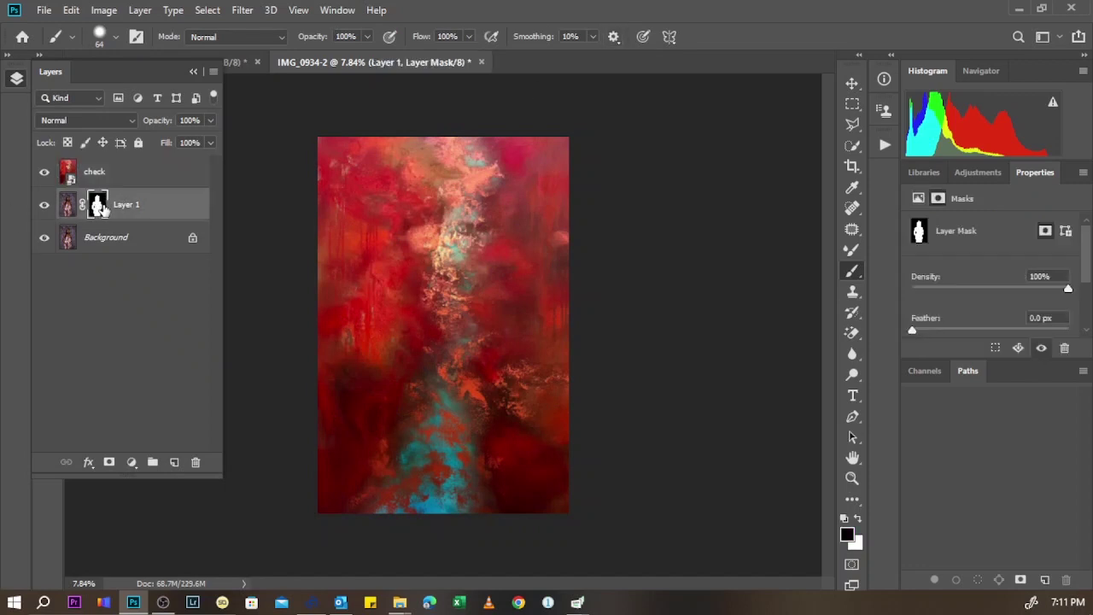
pyautogui.rightClick(103, 209)
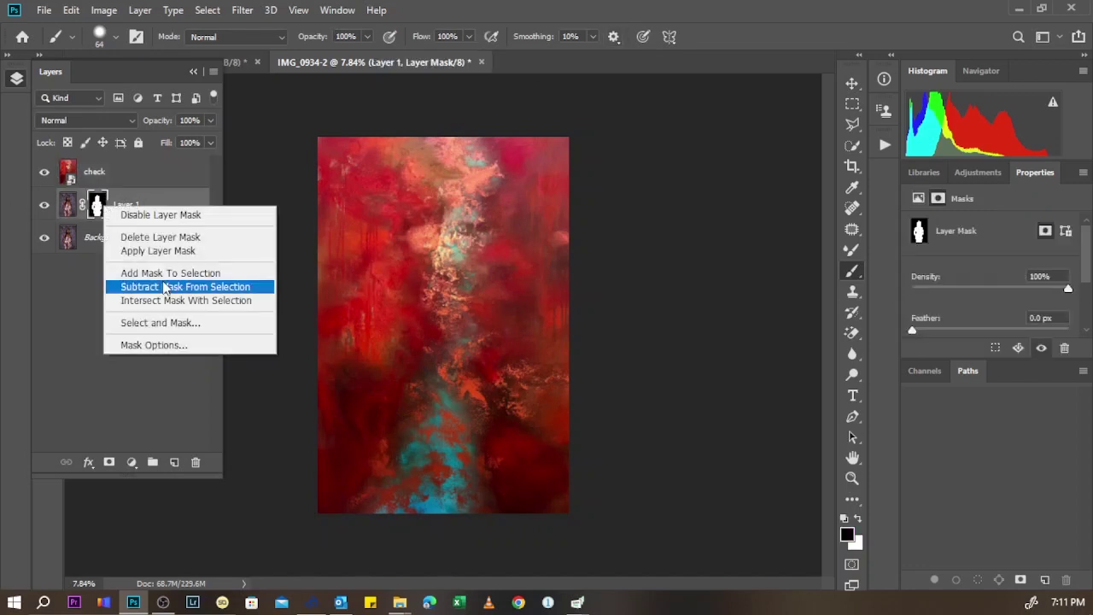
pyautogui.click(170, 273)
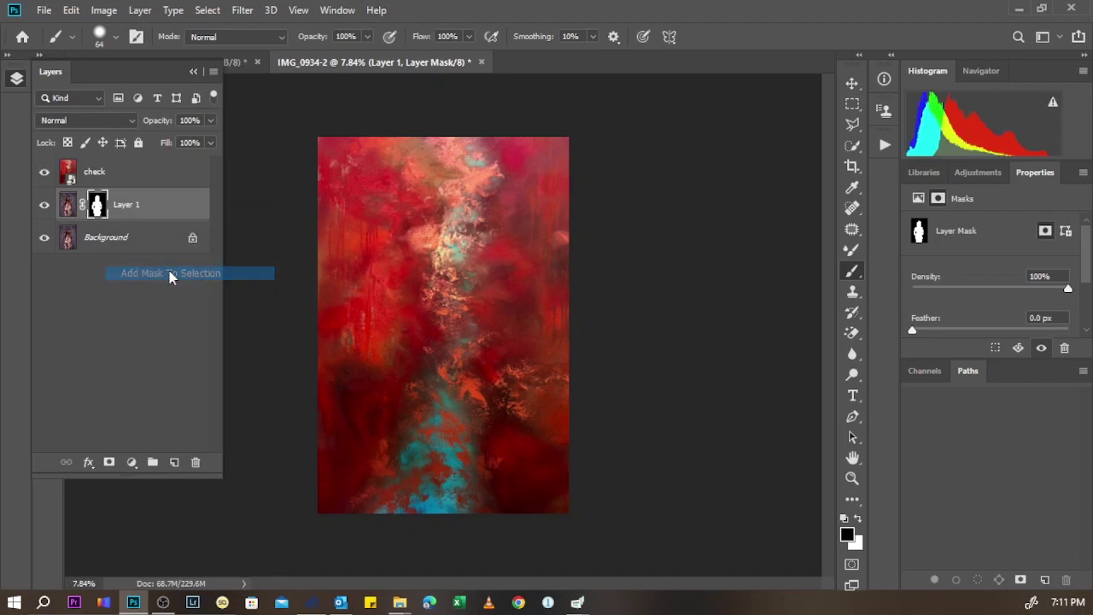
# Mask the check layer with the active selection and invert that mask so the texture fills only the background.
pyautogui.click(123, 170)
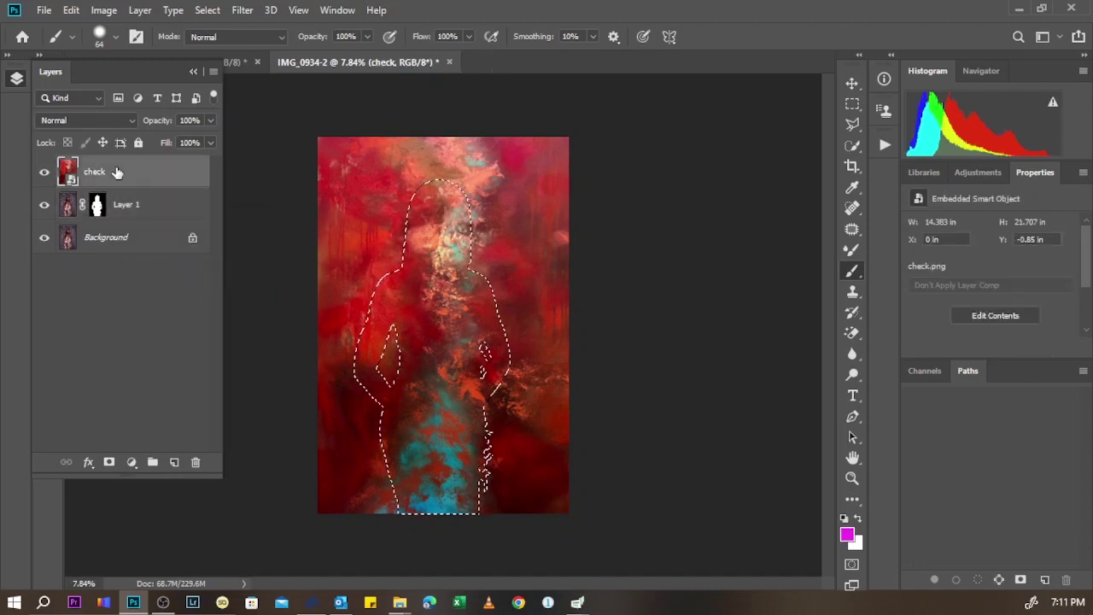
pyautogui.click(110, 462)
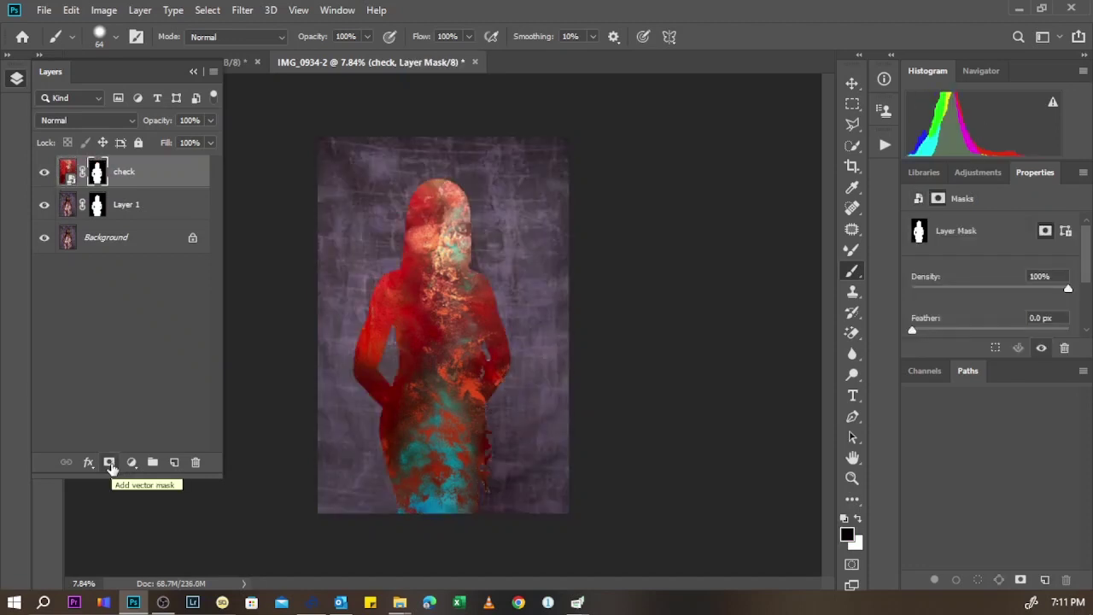
pyautogui.click(96, 173)
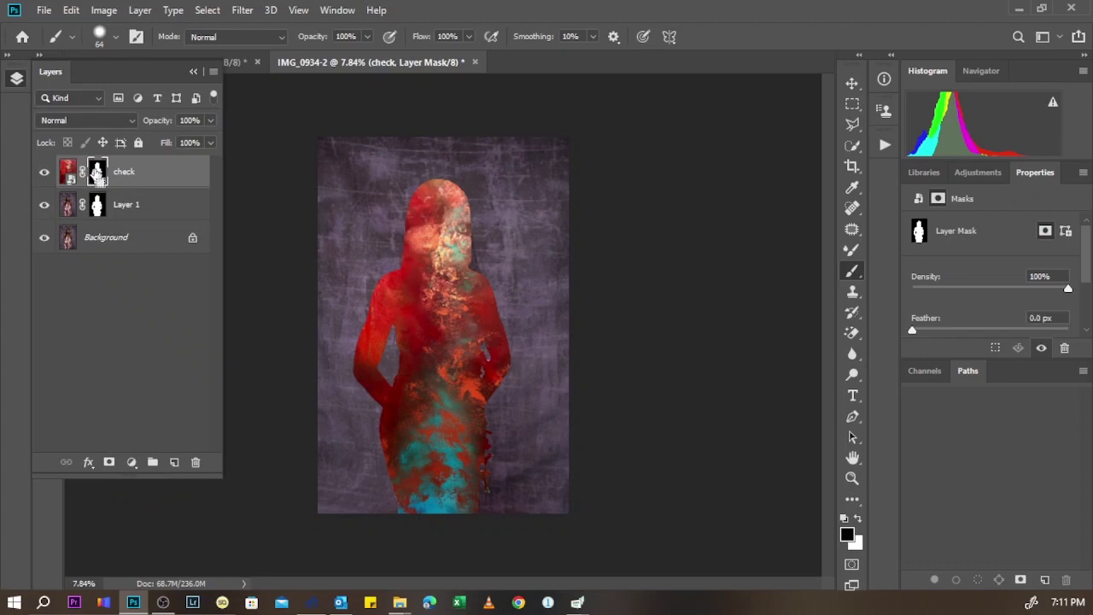
pyautogui.hotkey('ctrl', 'i')
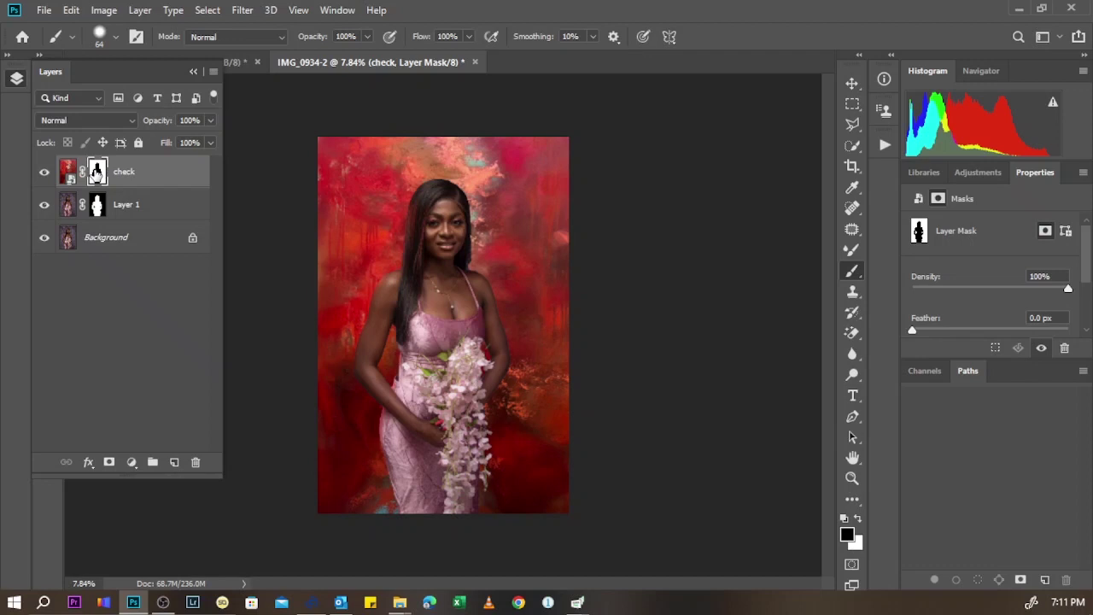
# Try the Multiply blend mode on the check layer with its opacity lowered to about 66%.
pyautogui.click(106, 128)
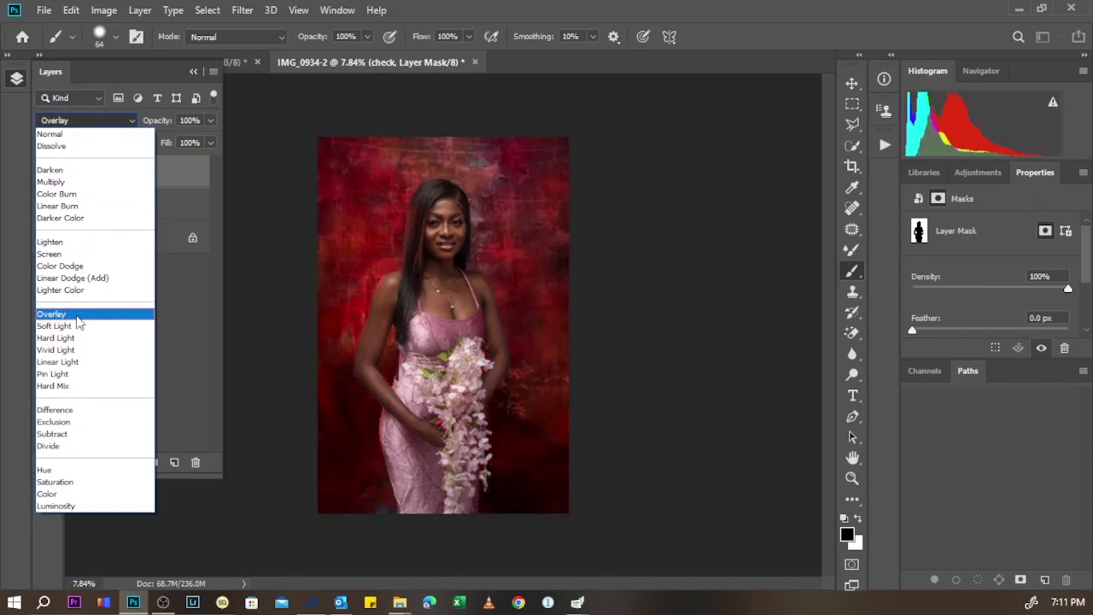
pyautogui.click(66, 184)
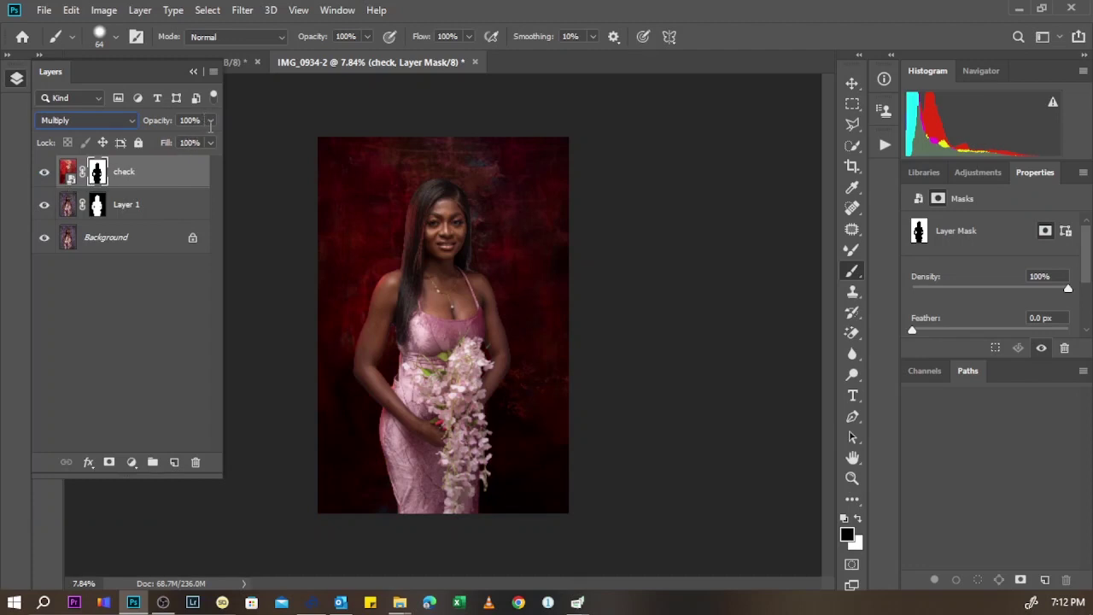
pyautogui.click(212, 126)
pyautogui.moveTo(210, 142); pyautogui.dragTo(185, 144)
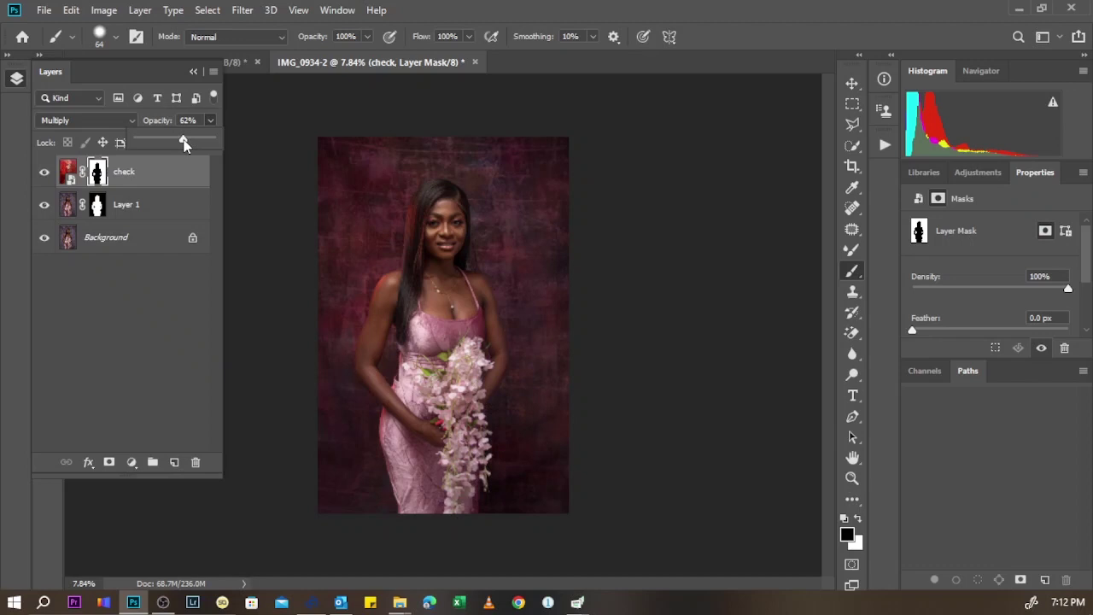
# Set the check layer's blend mode back to Normal and lower its opacity to about 59%.
pyautogui.click(92, 124)
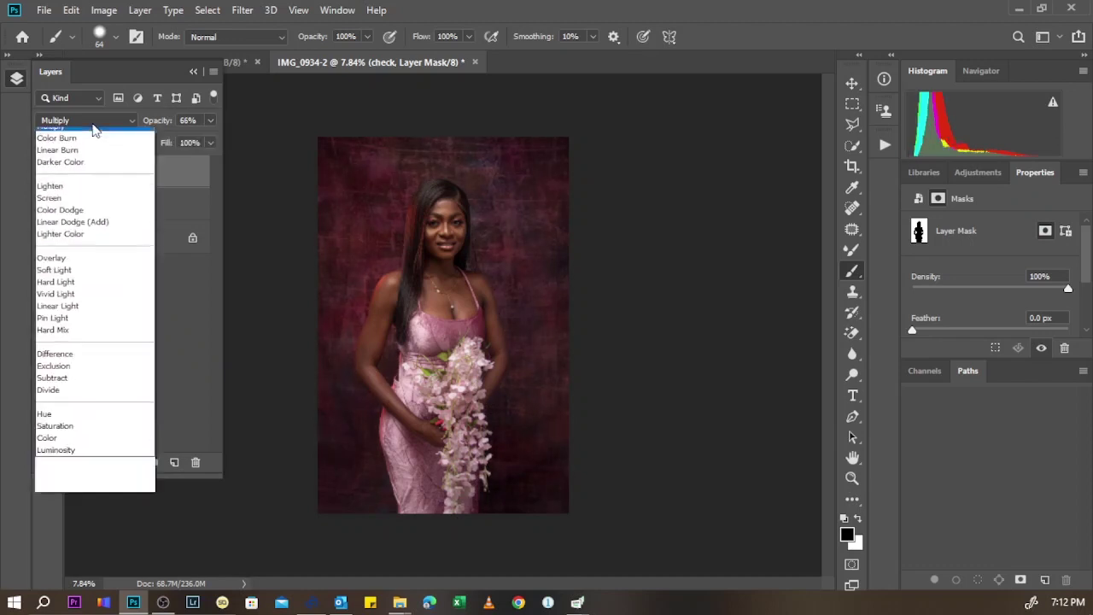
pyautogui.click(95, 135)
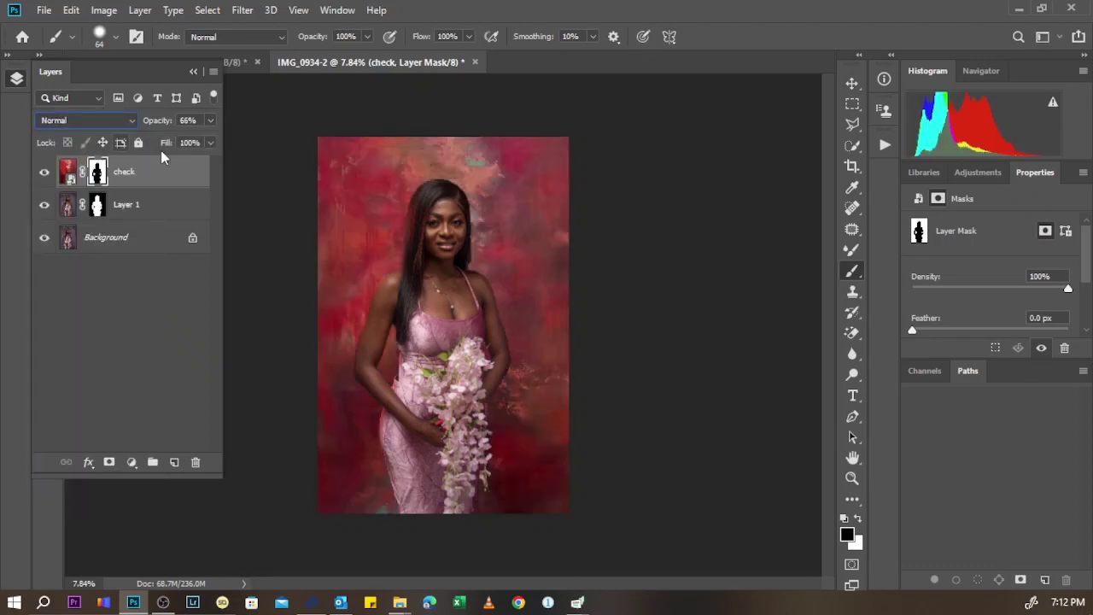
pyautogui.click(210, 121)
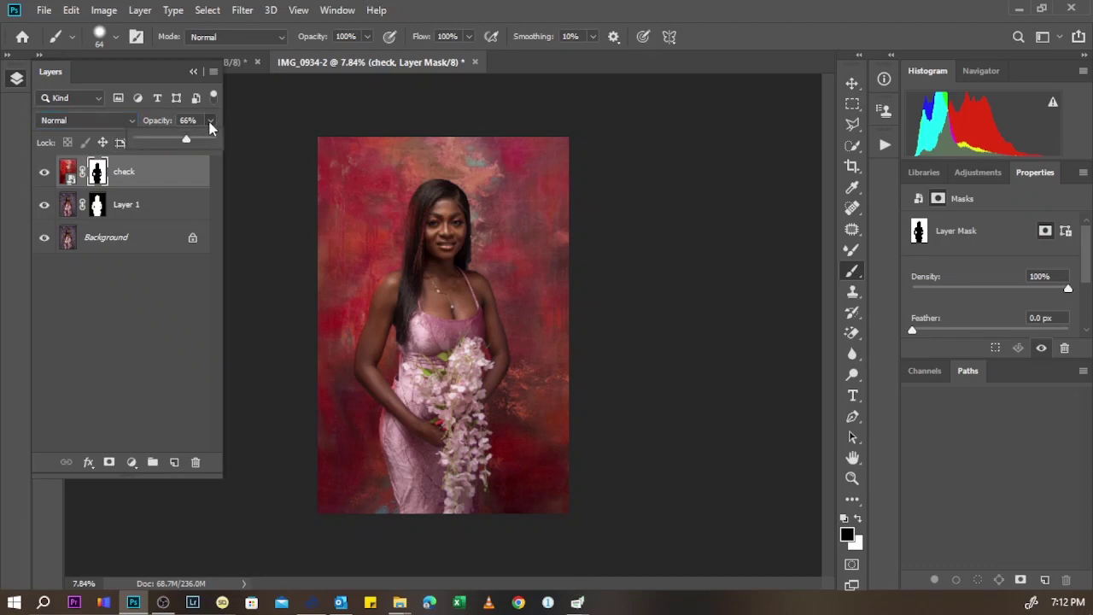
pyautogui.moveTo(202, 137); pyautogui.dragTo(181, 142)
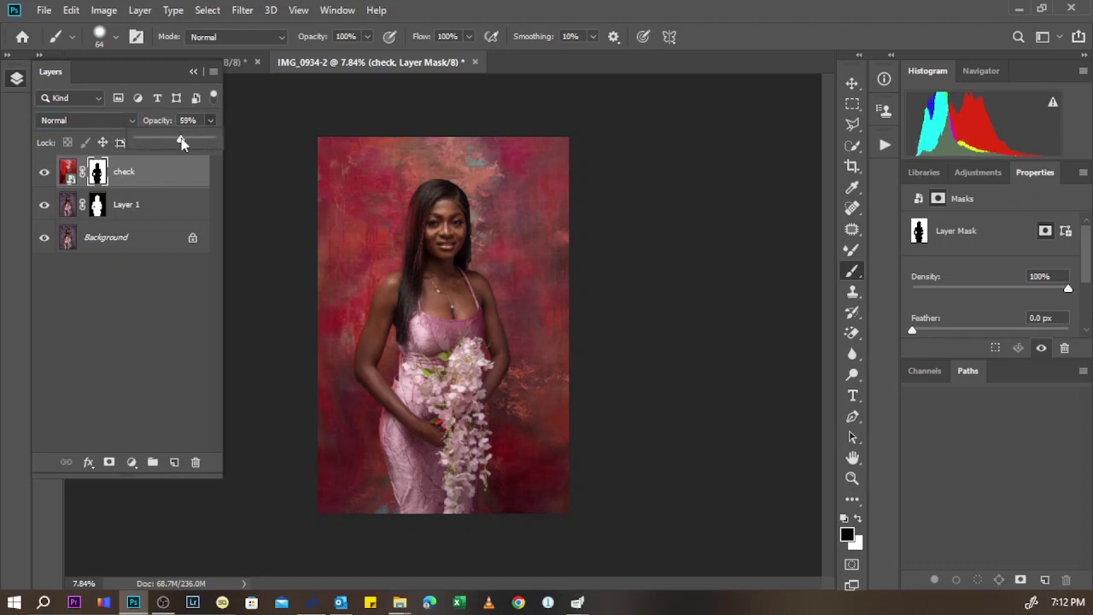